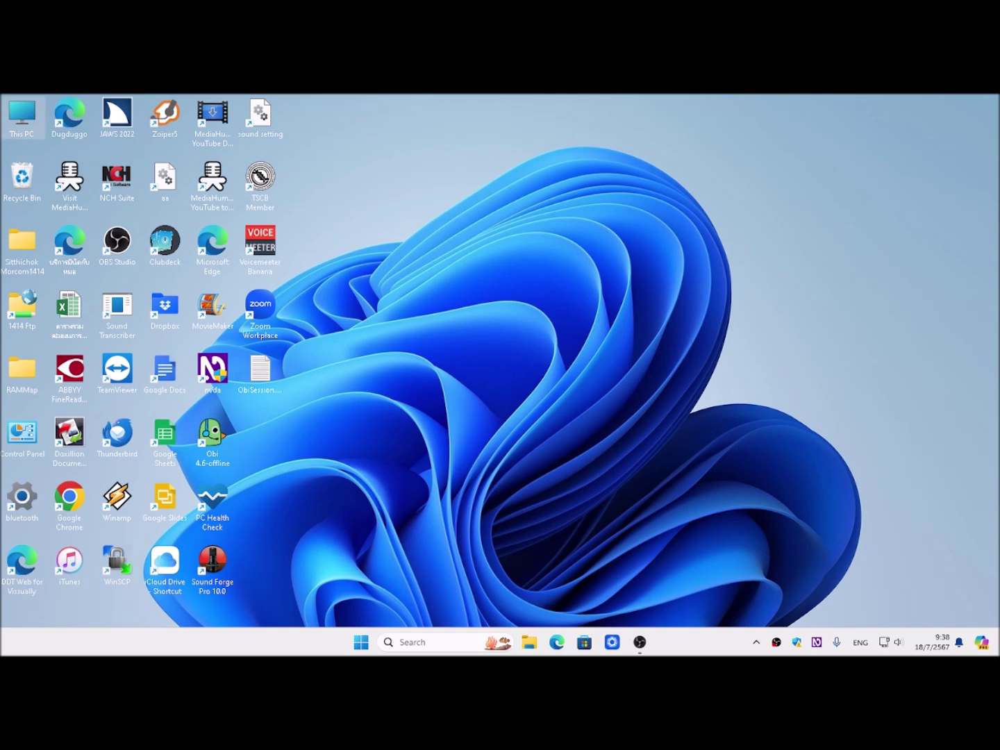
- Launch Microsoft Edge from its desktop shortcut
key("m")
key("m")
key("m")
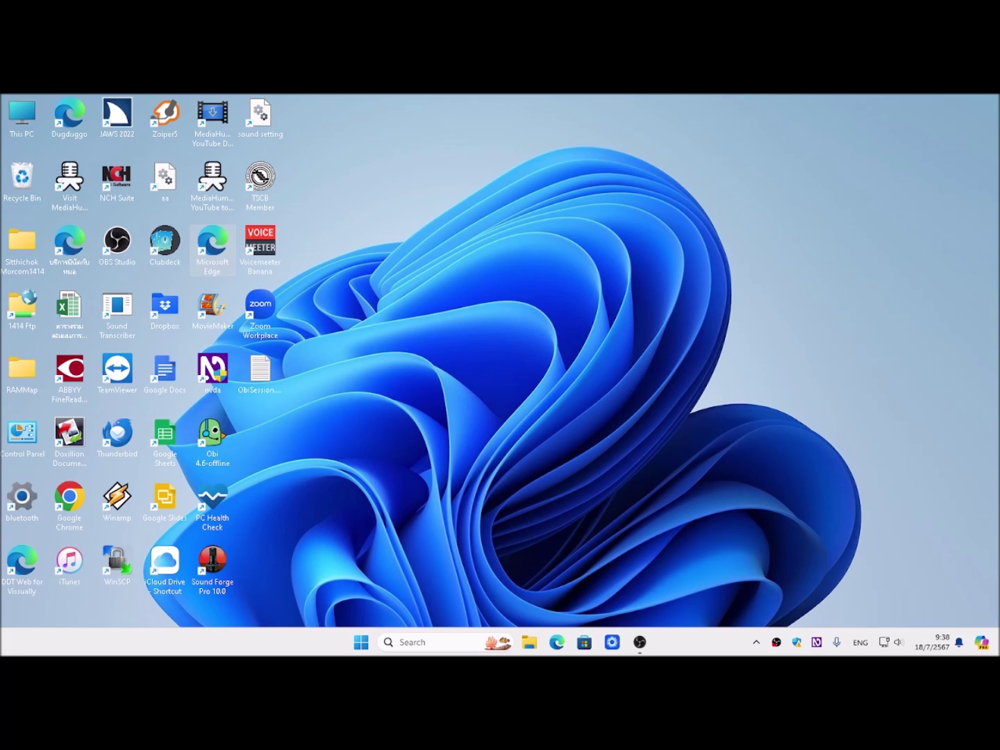
key("Return")
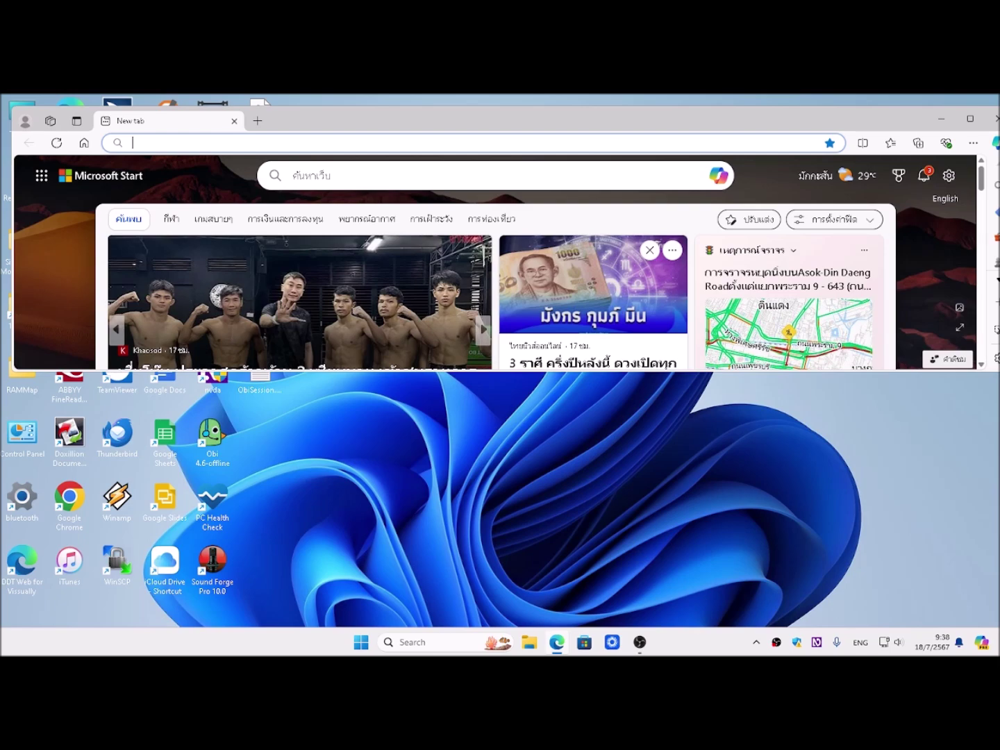
- Go to the suno.com website in the open browser tab
type("suno")
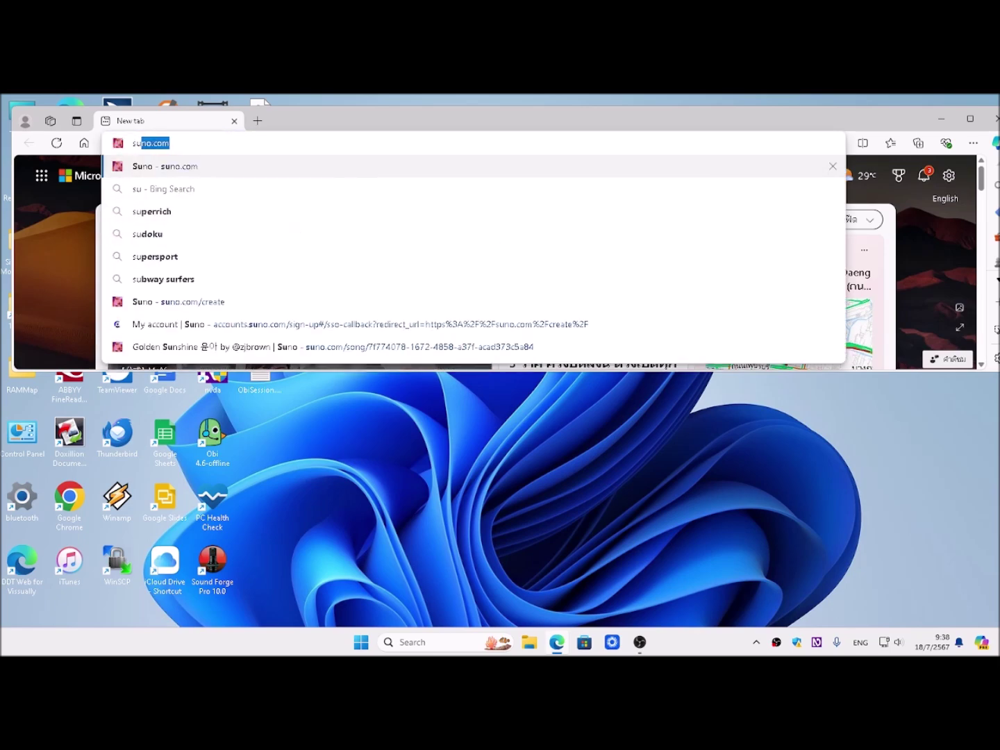
type(".com")
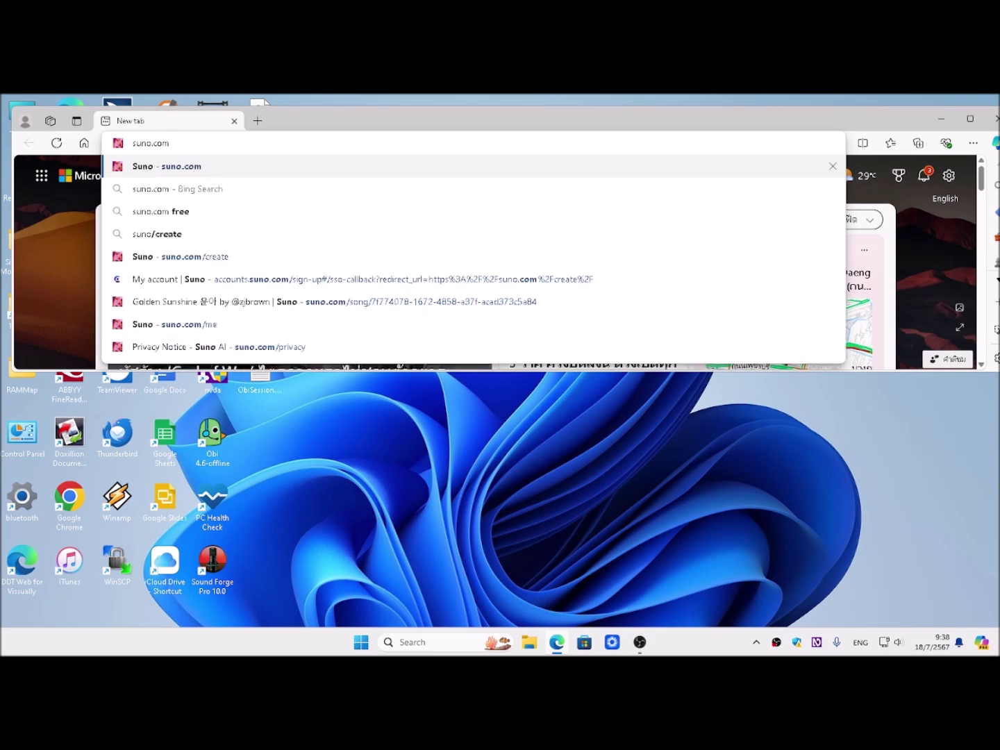
key("ctrl+a")
left_click(170, 143)
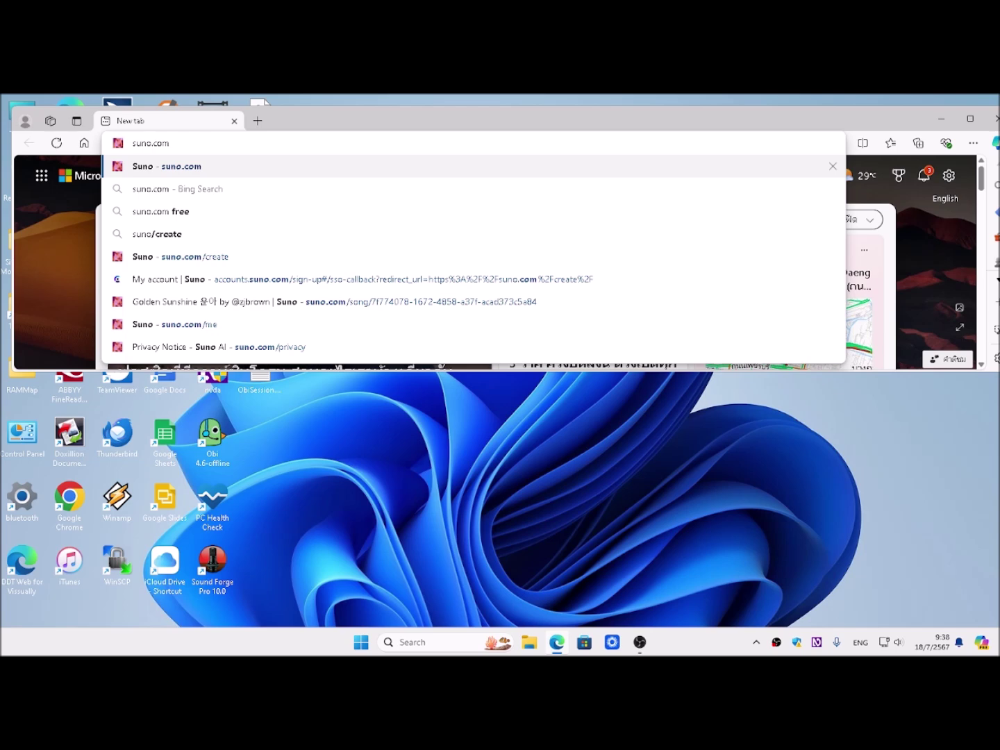
key("Return")
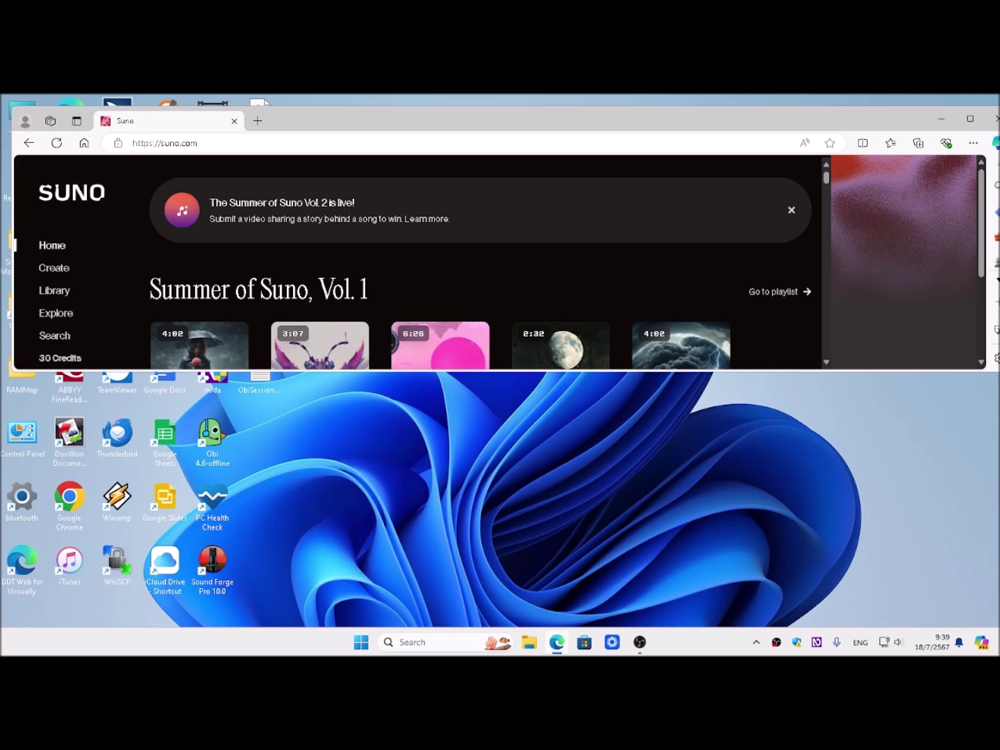
- Open Suno's song creation page and turn on Custom mode
left_click(54, 267)
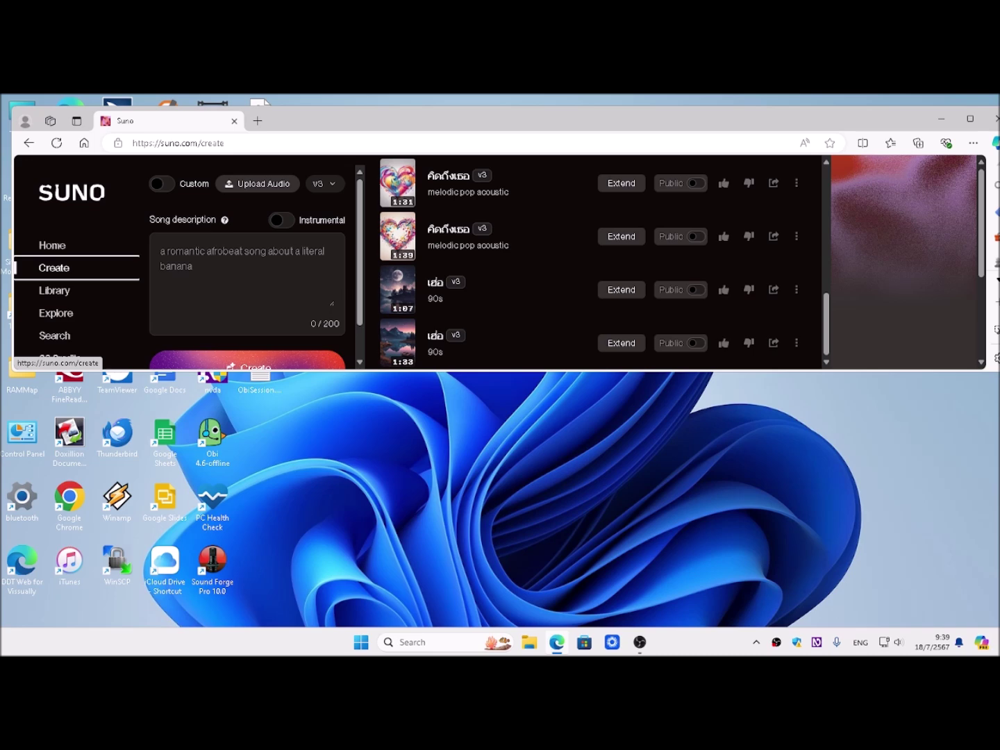
scroll(246, 264, "down", 1)
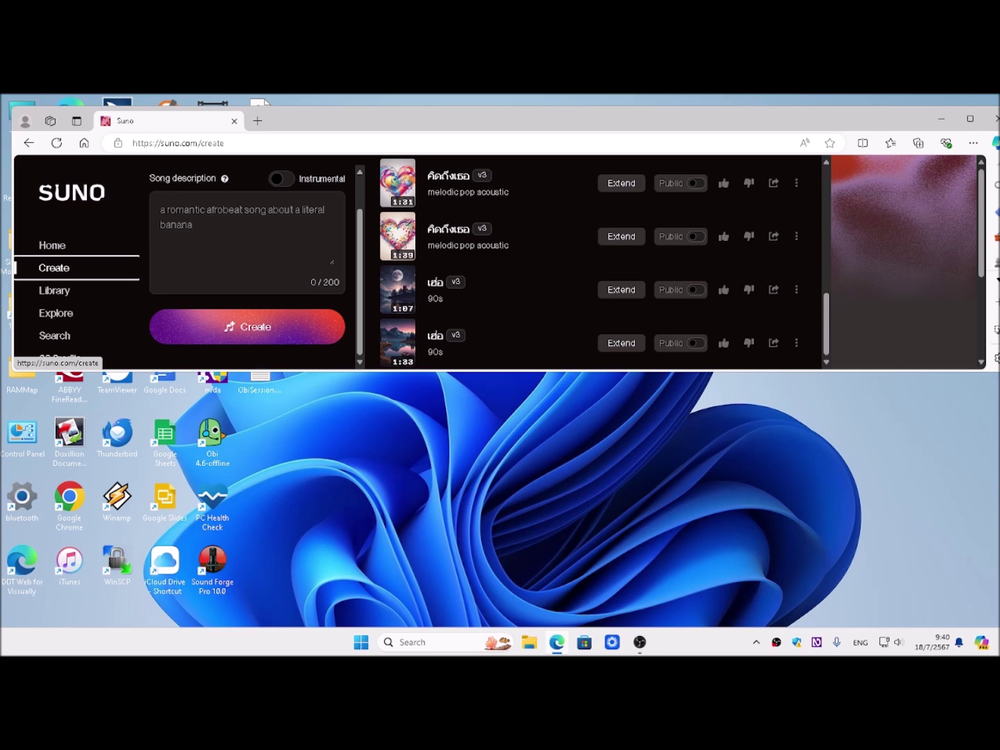
scroll(500, 262, "down", 3)
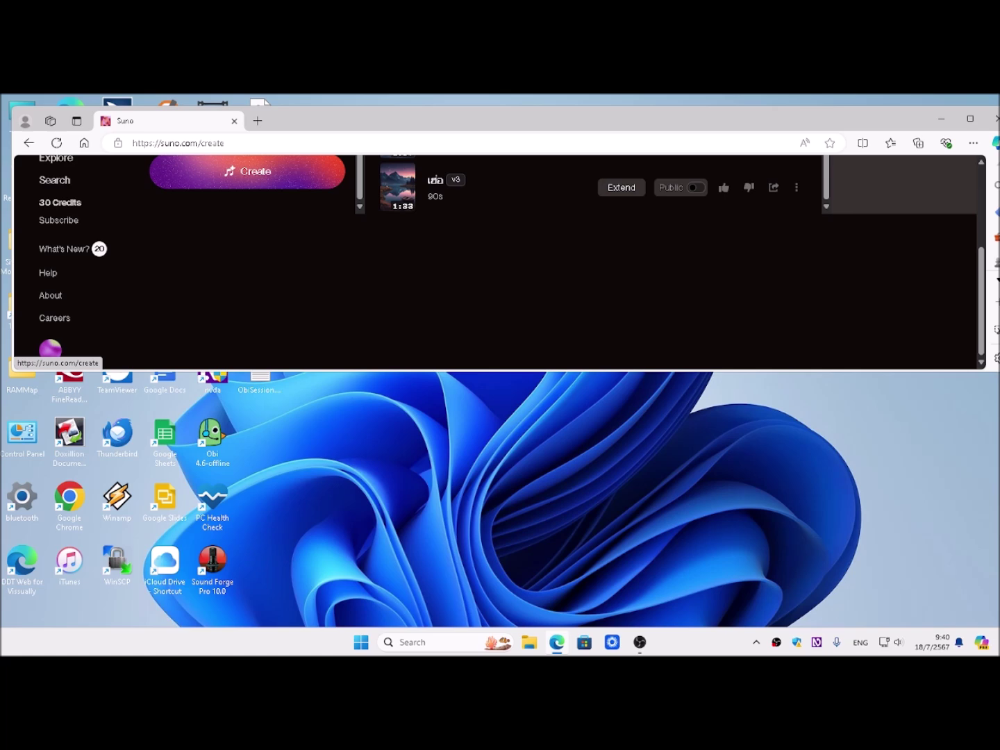
scroll(500, 262, "up", 5)
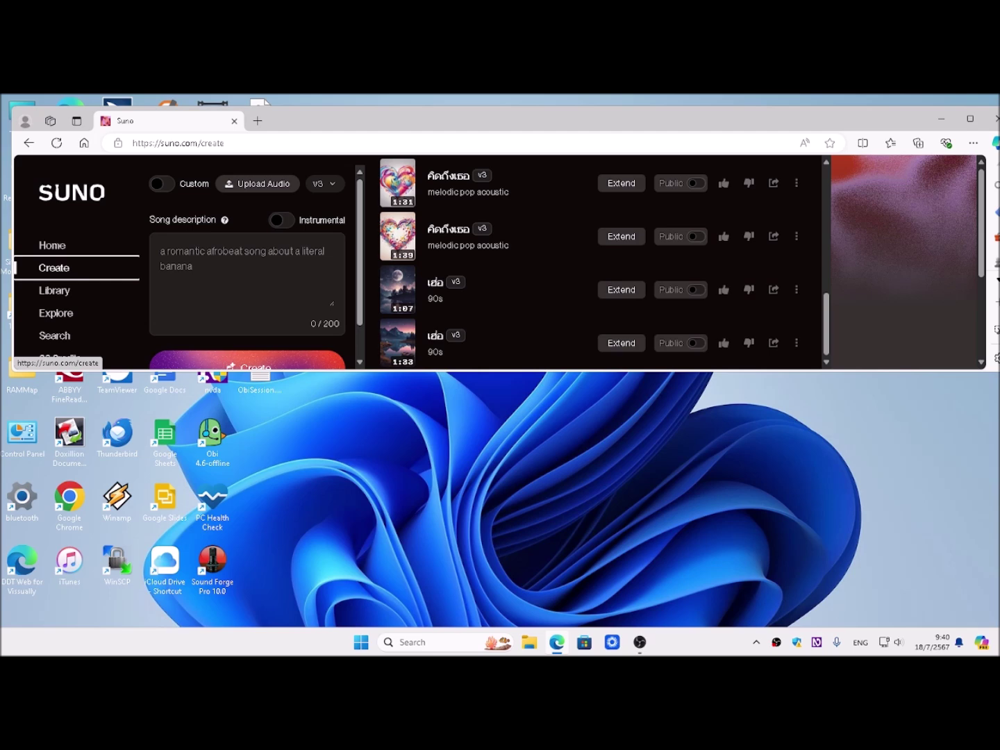
key("space")
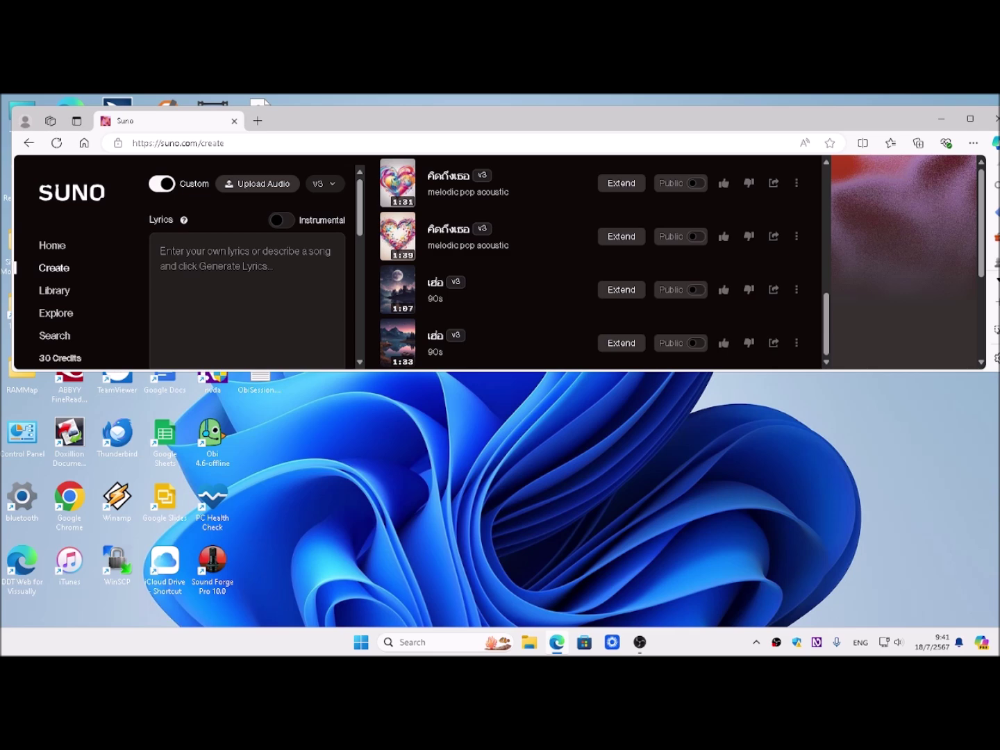
- Paste the copied Thai lyrics into the song's lyrics field and check them from Verse 1 to the Outro
key("Tab")
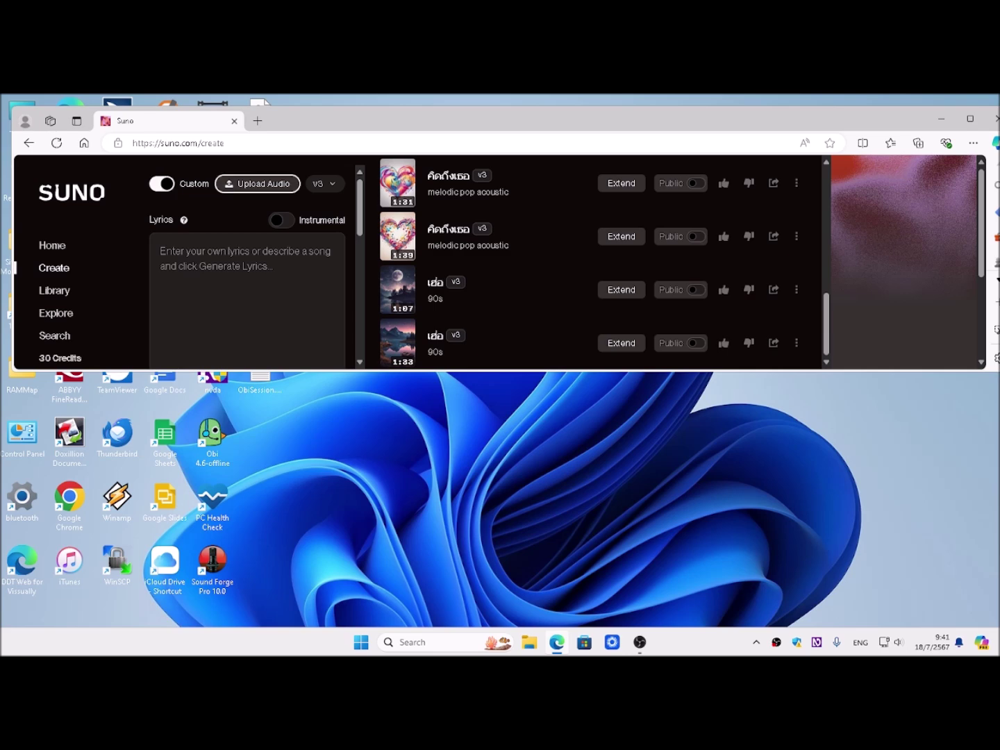
key("Tab")
key("Tab")
key("Tab")
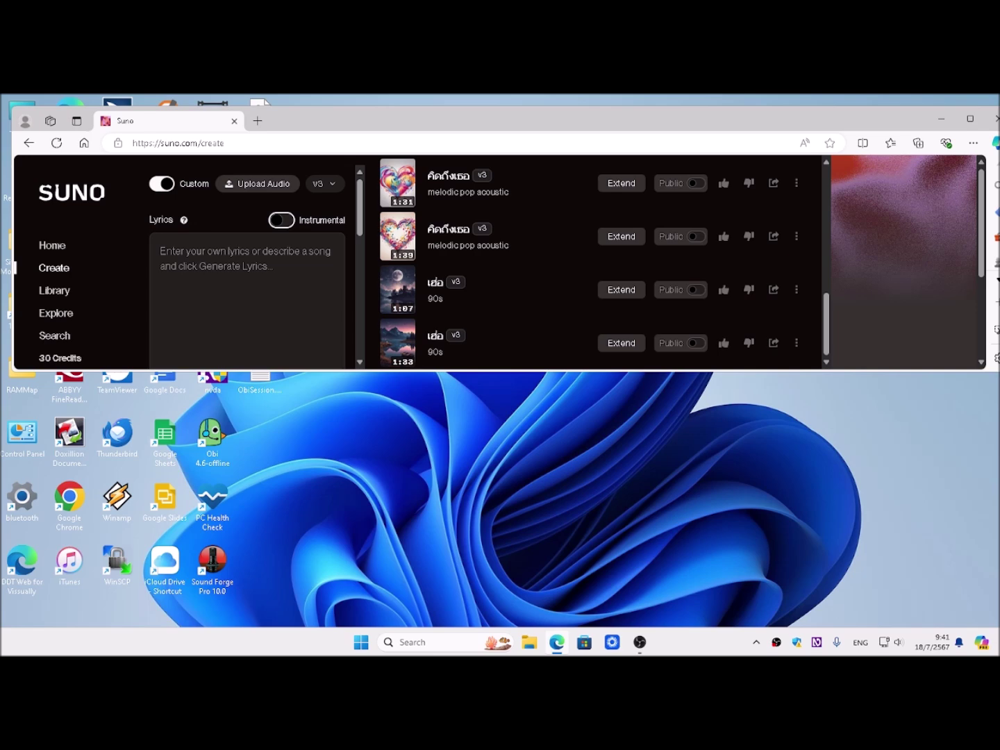
key("Tab")
key("ctrl+v")
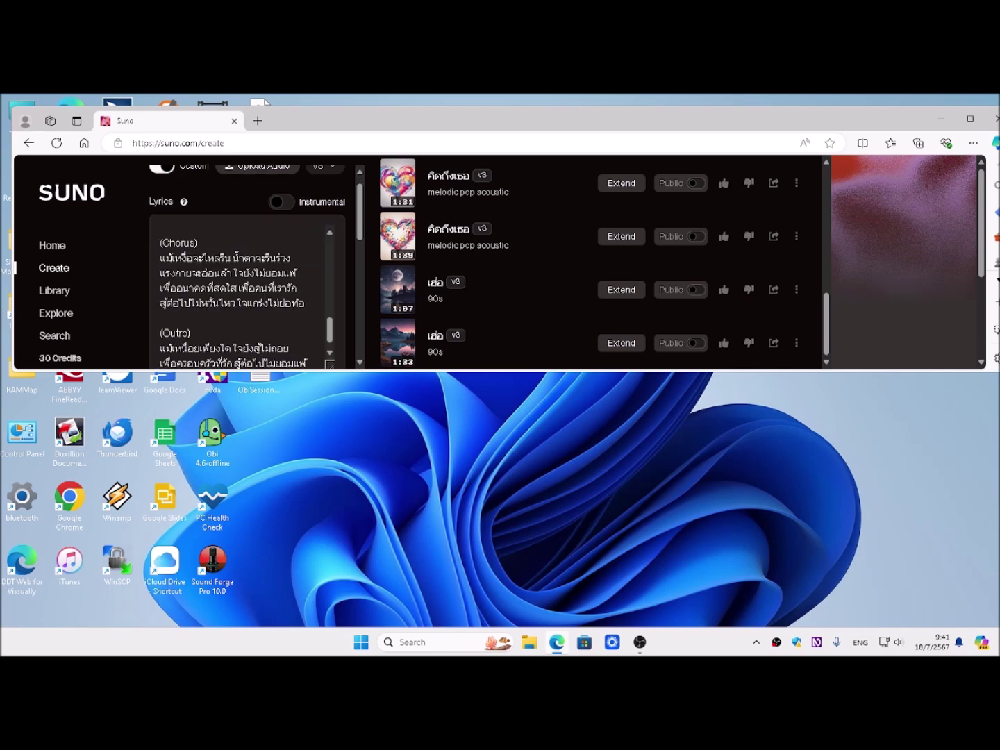
key("ctrl+Home")
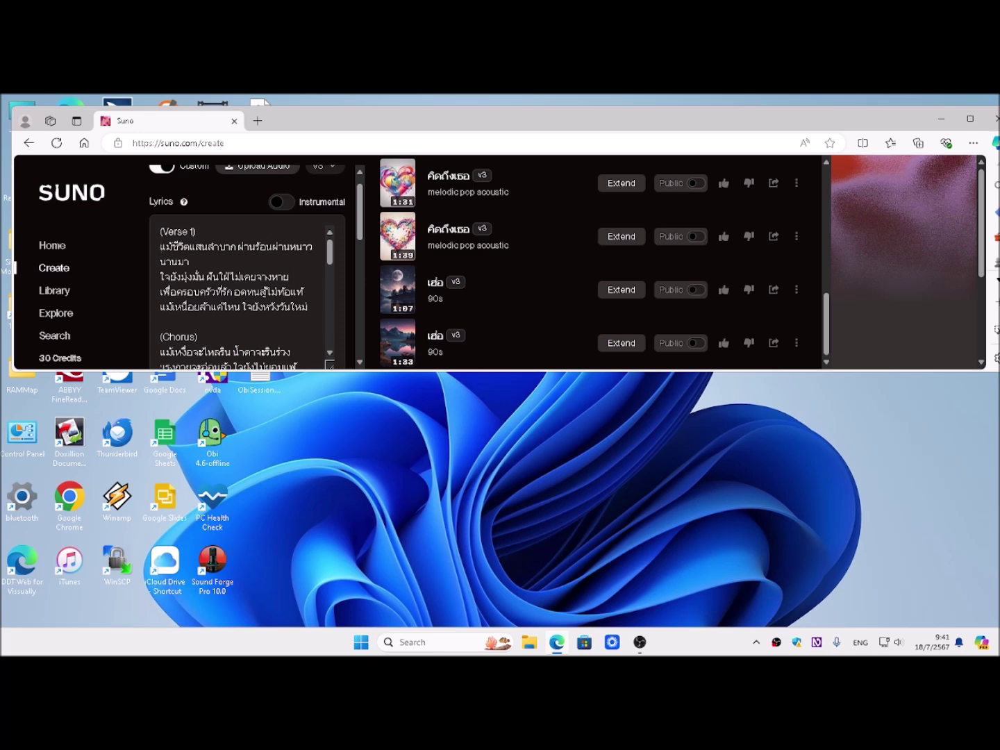
left_click(160, 260)
key("ctrl+End")
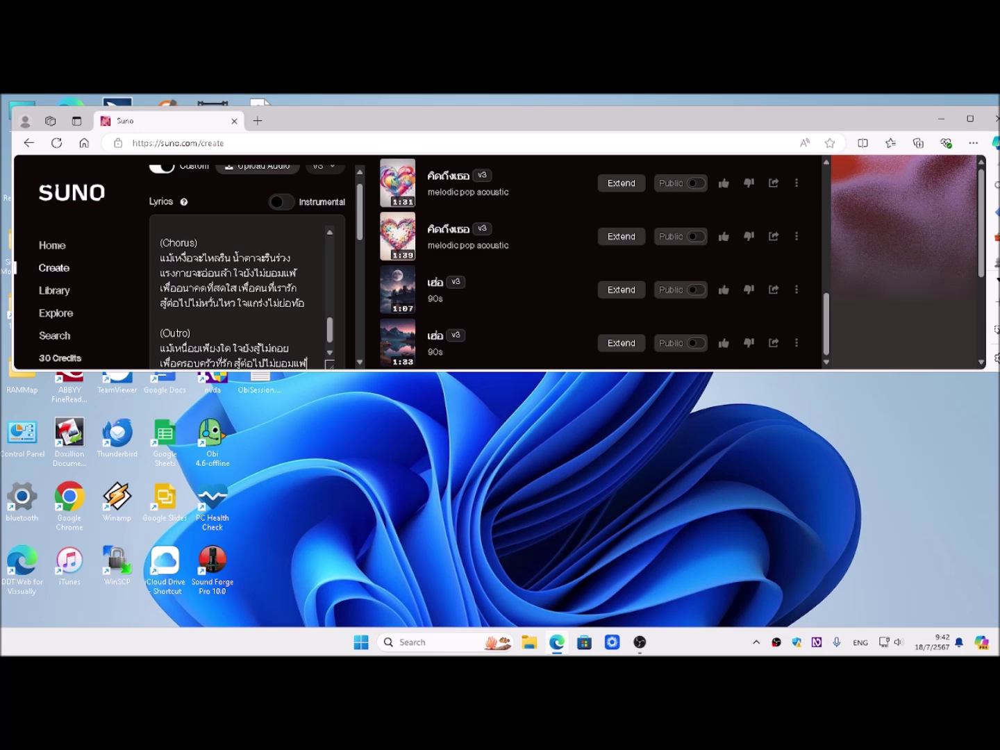
left_click(191, 334)
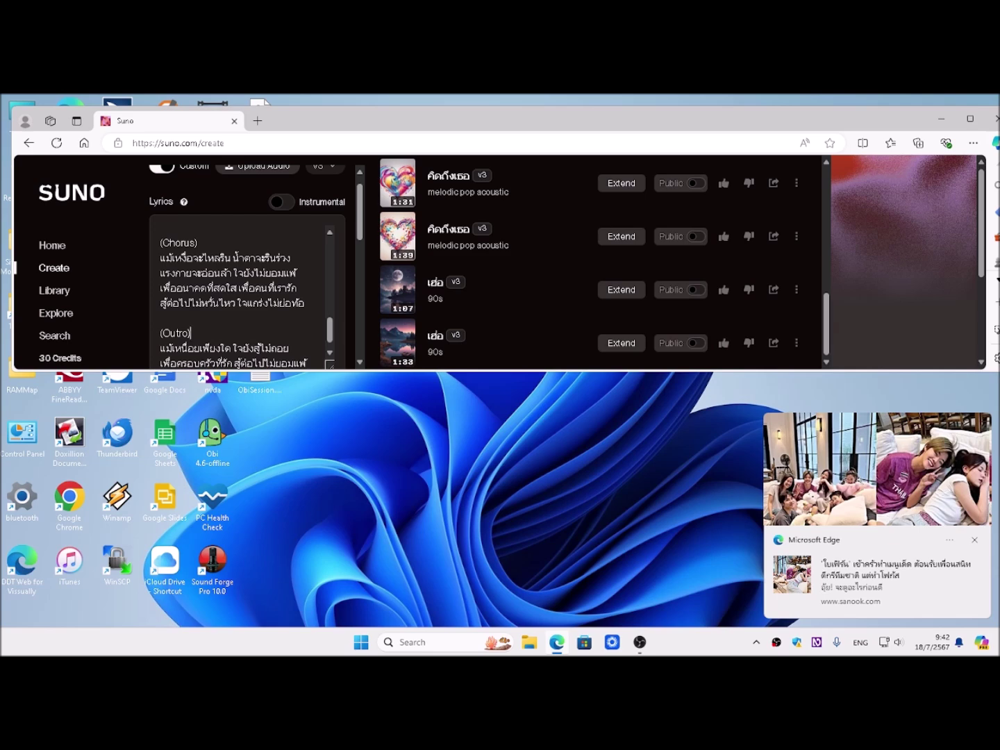
- Browse the suggested music styles and add "smooth" as the song's style of music
key("Tab")
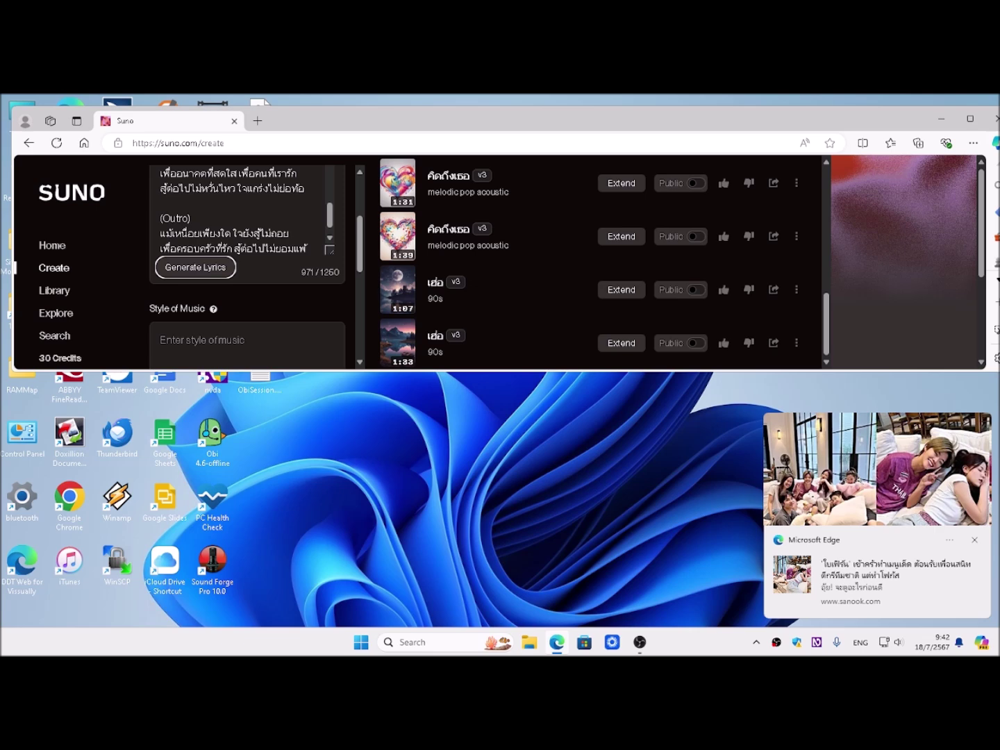
key("Tab")
scroll(247, 264, "down", 2)
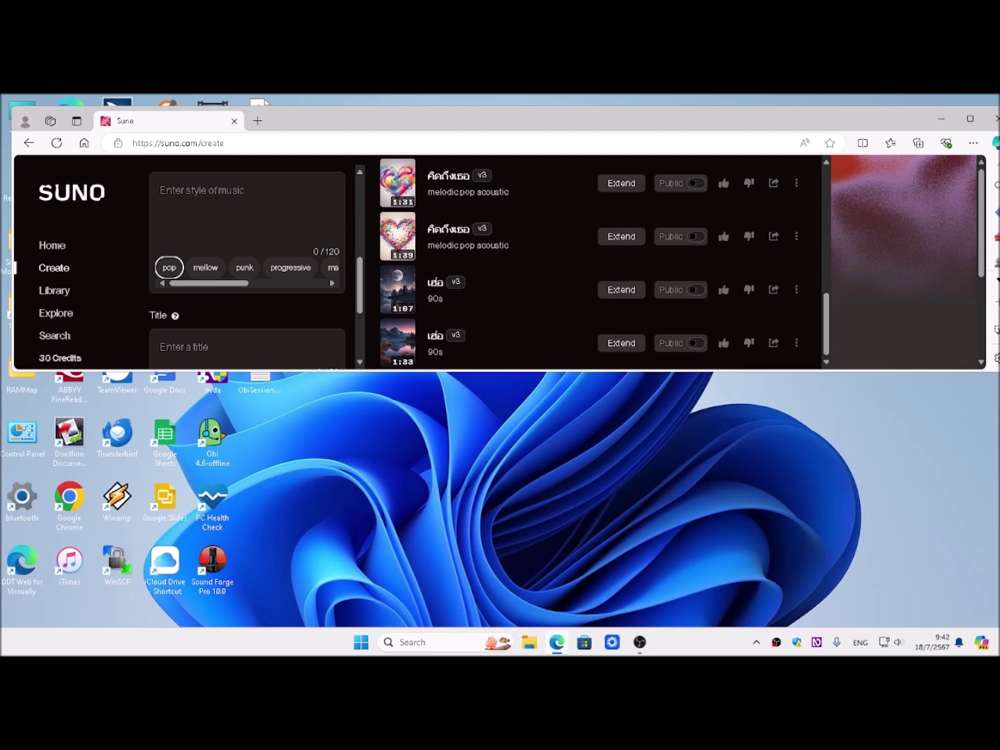
key("Tab")
key("Tab")
key("Tab")
key("Tab")
key("Tab")
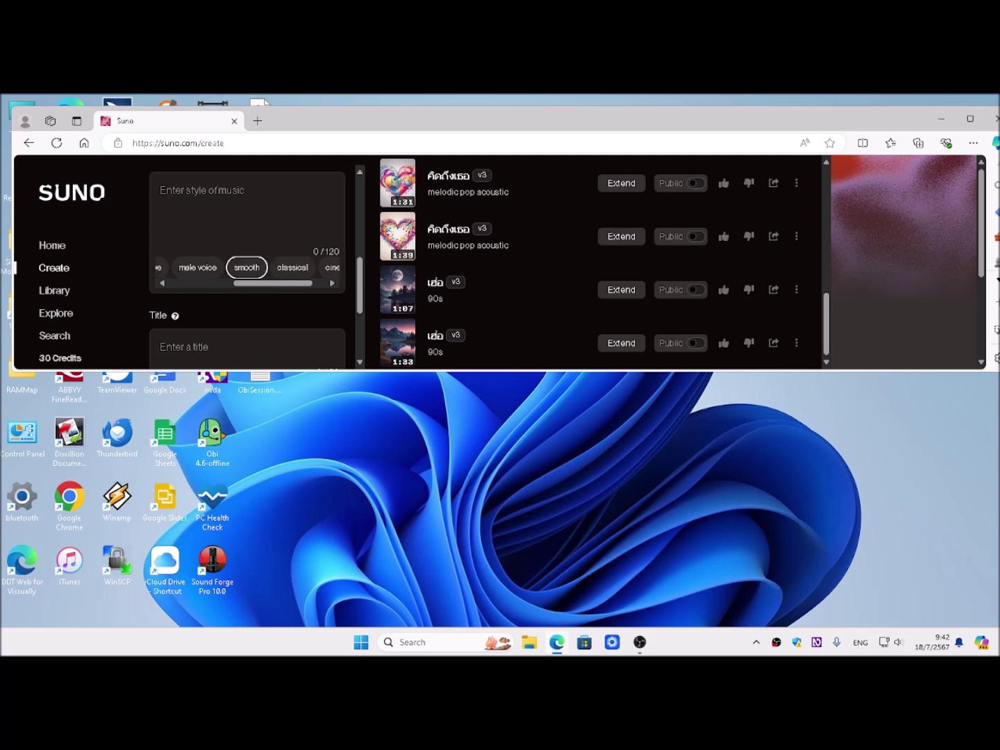
key("Tab")
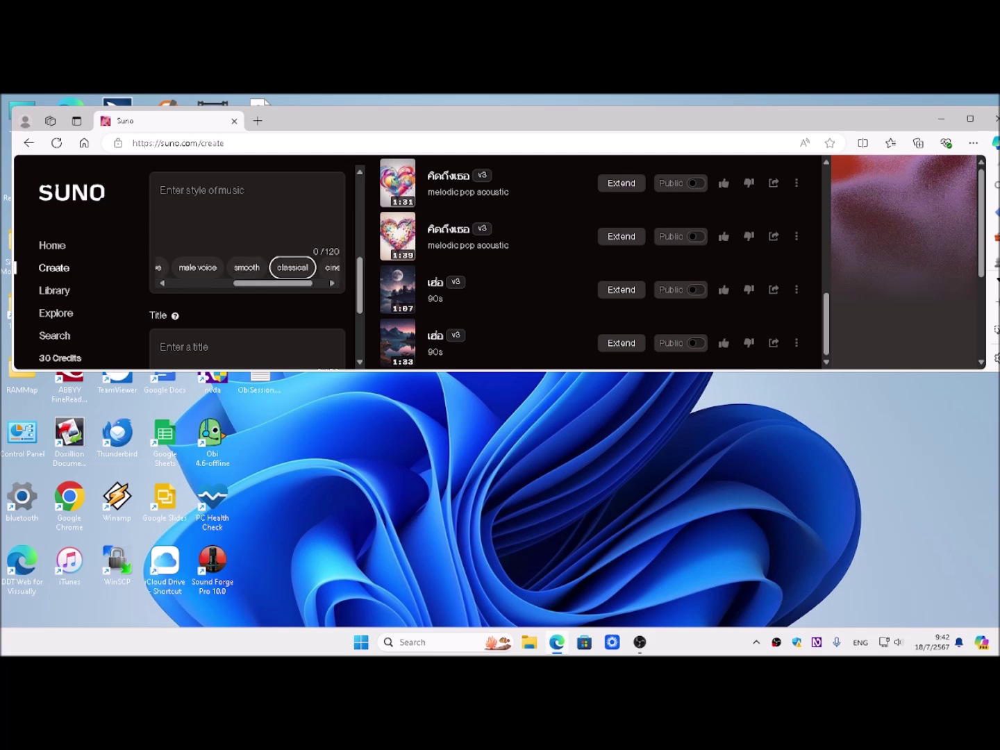
key("Tab")
key("shift+Tab")
key("shift+Tab")
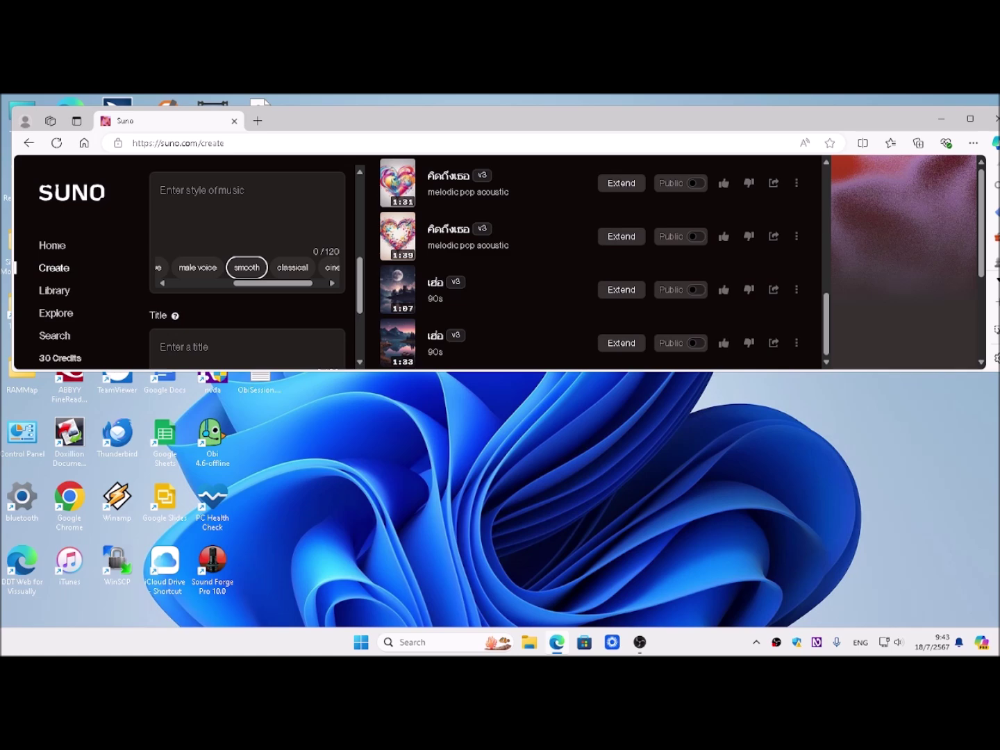
key("Return")
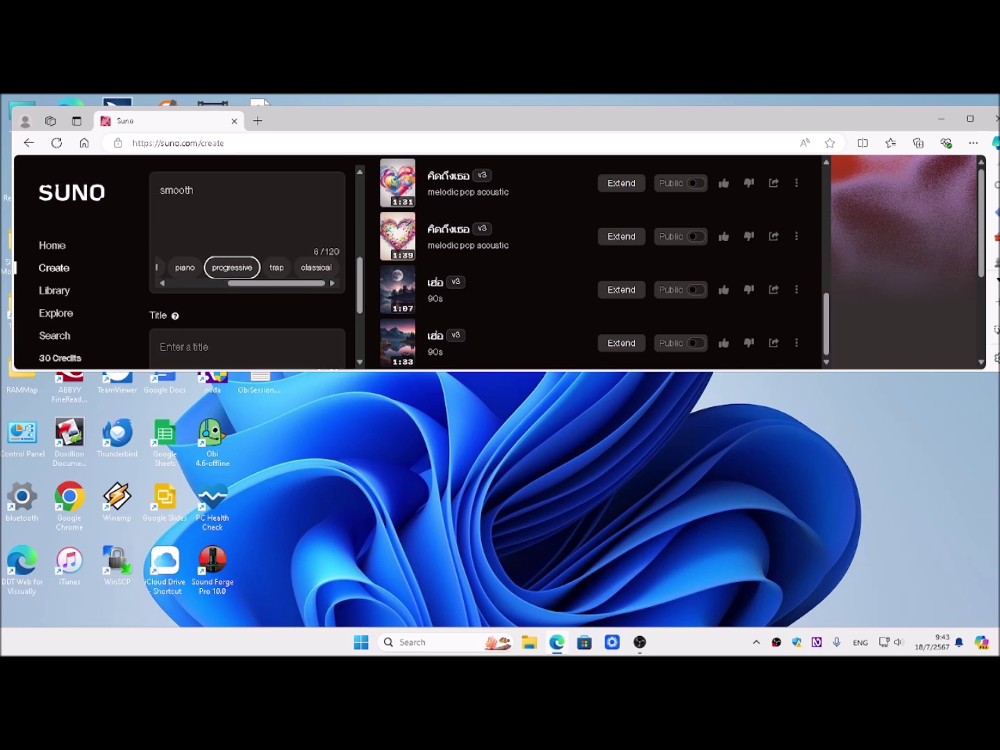
- Title the song "สู้เพื่อเธอ" and generate it
key("Tab")
key("Tab")
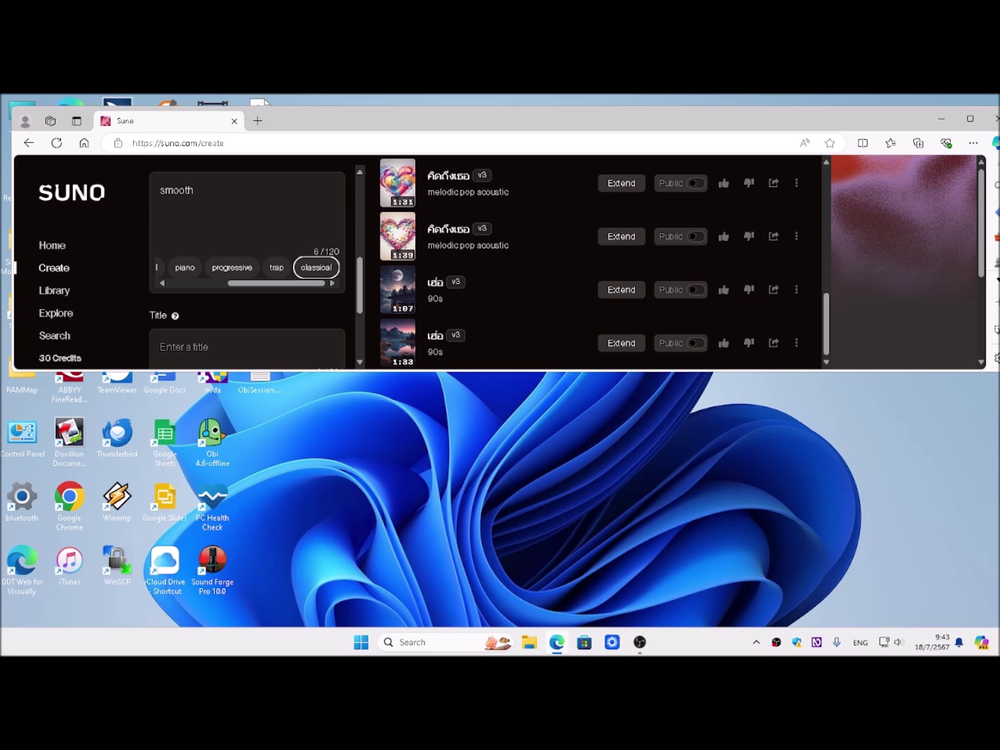
key("Tab")
key("alt+shift")
type("ฐ")
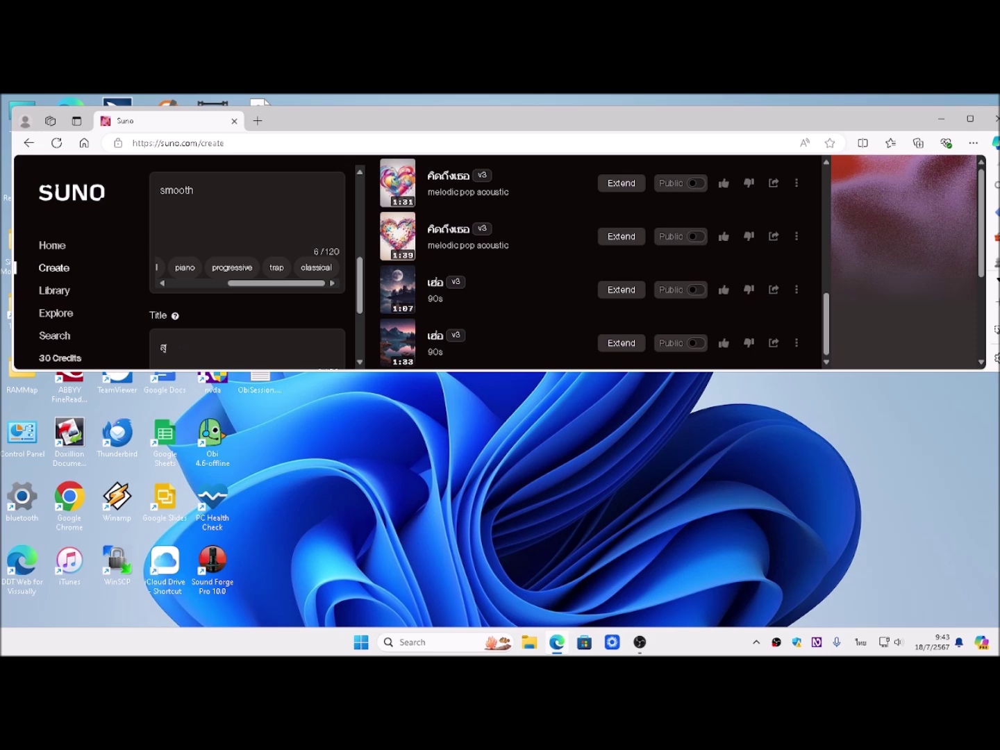
type("เพื่อเธอ")
key("Tab")
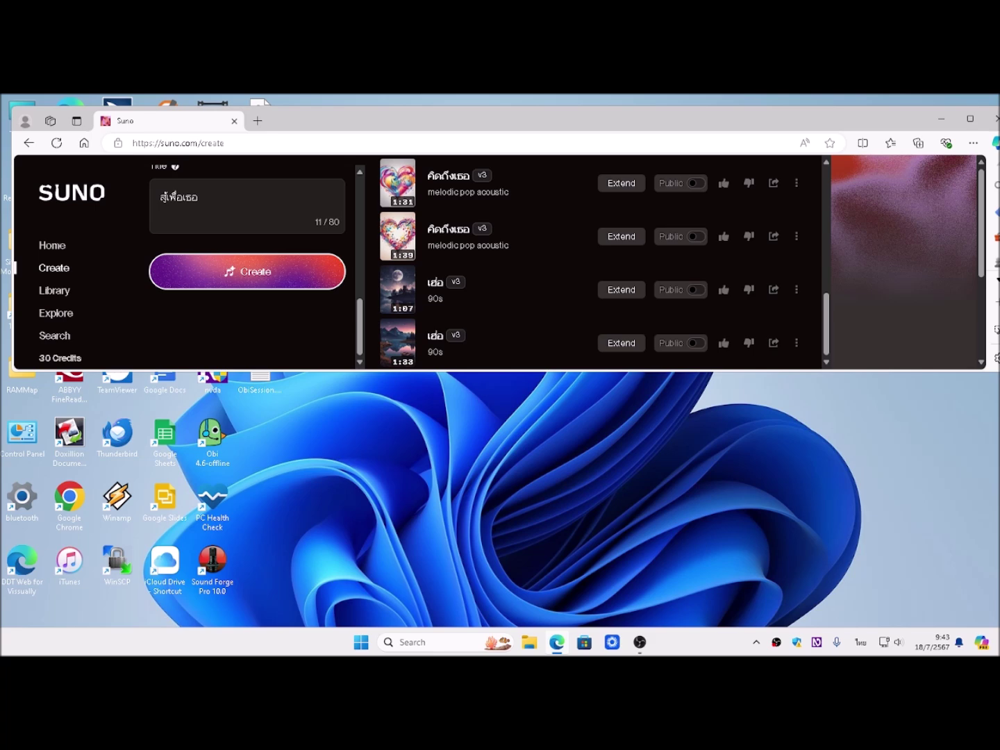
key("Return")
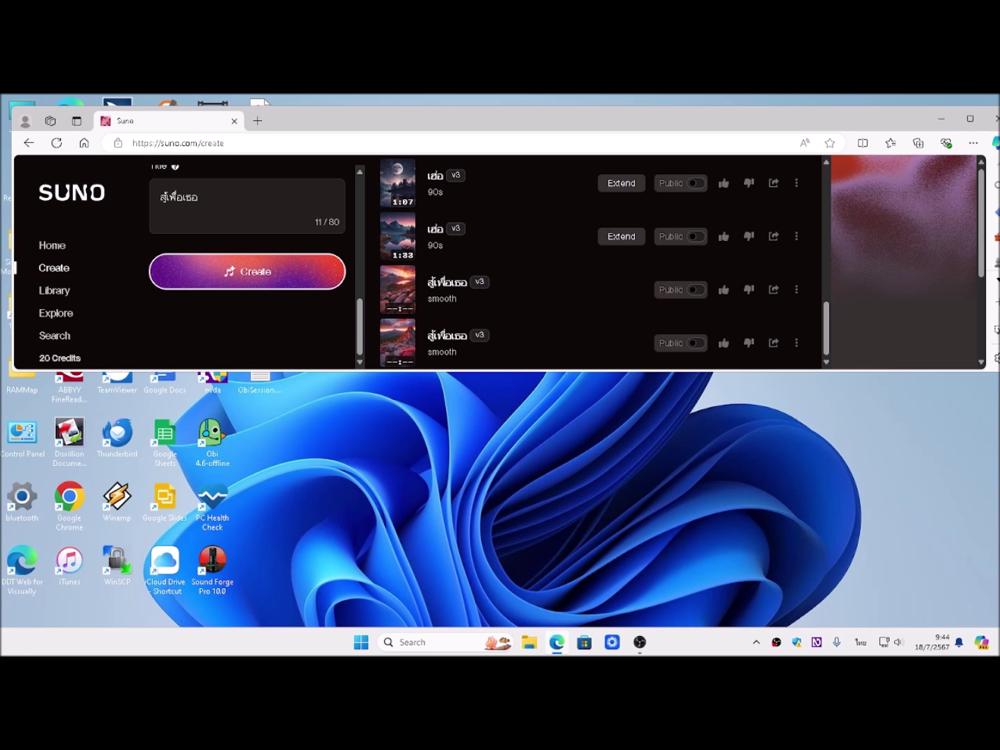
- Find "สู้เพื่อเธอ" on the page, play the first generated version of the song and pause it
key("ctrl+Insert+f")
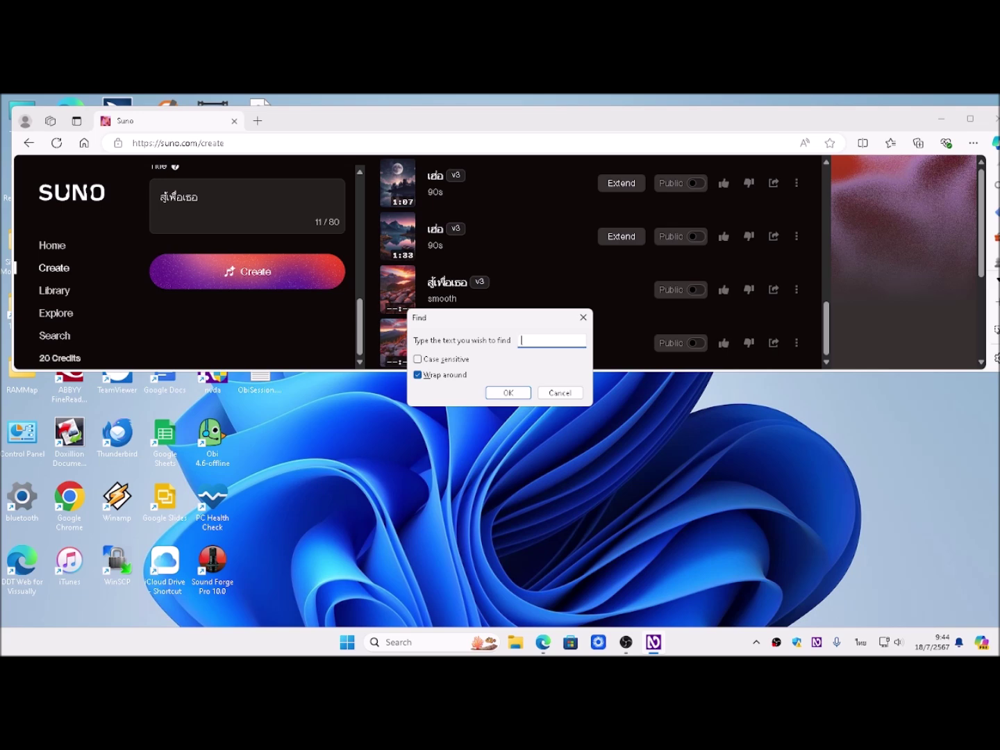
type("สู้เพื่อเธอ")
key("Return")
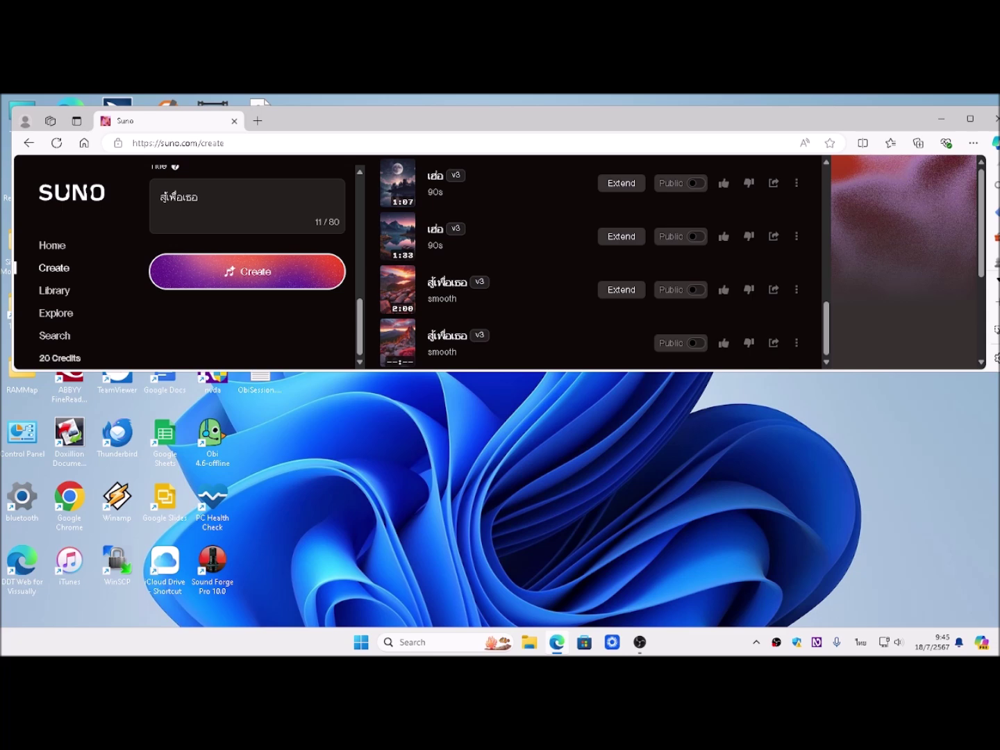
key("Return")
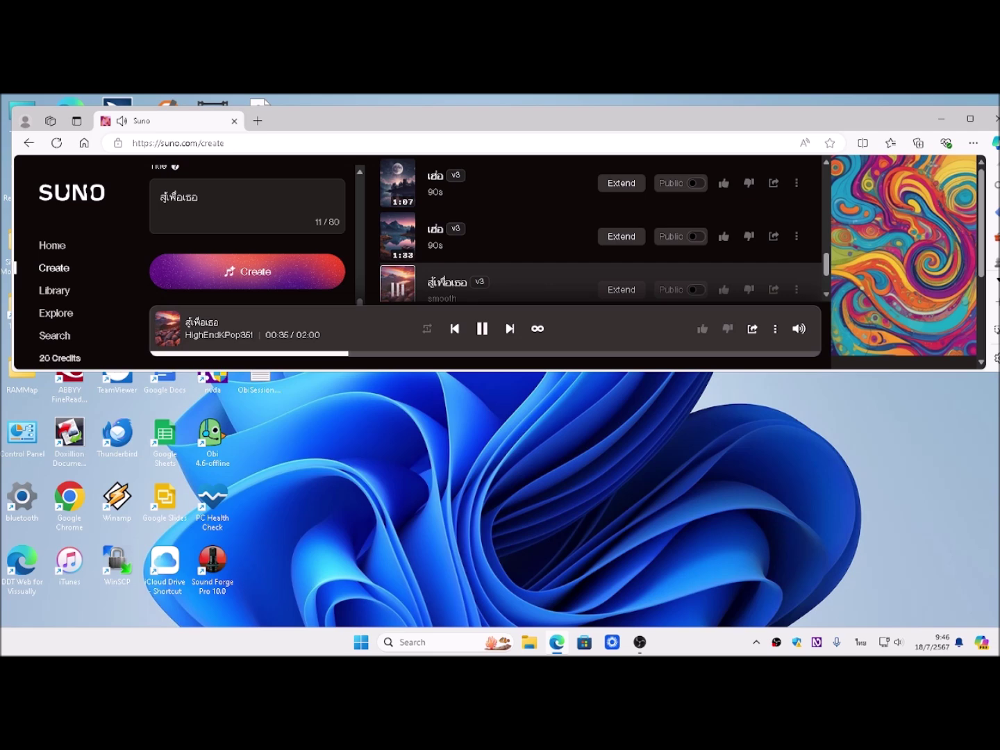
key("Down")
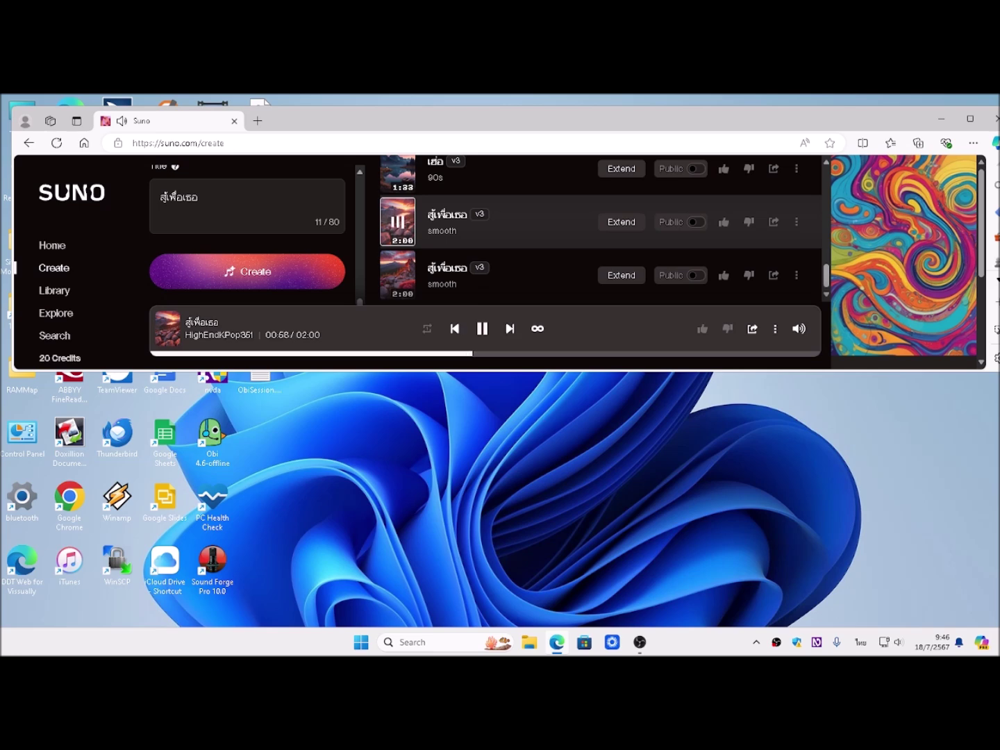
key("space")
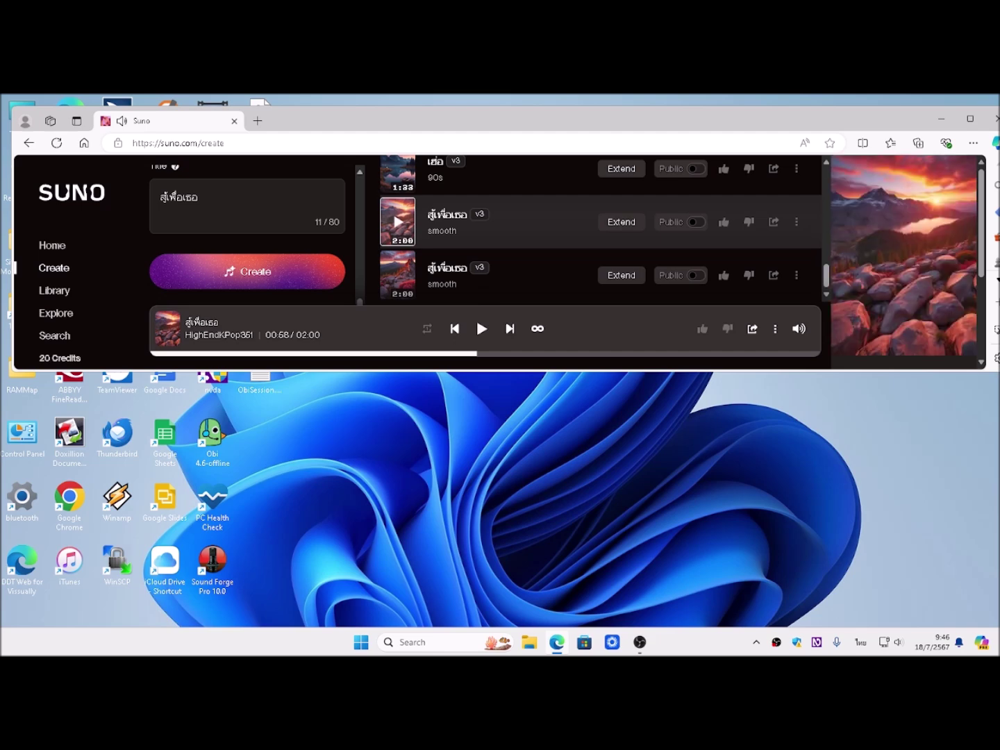